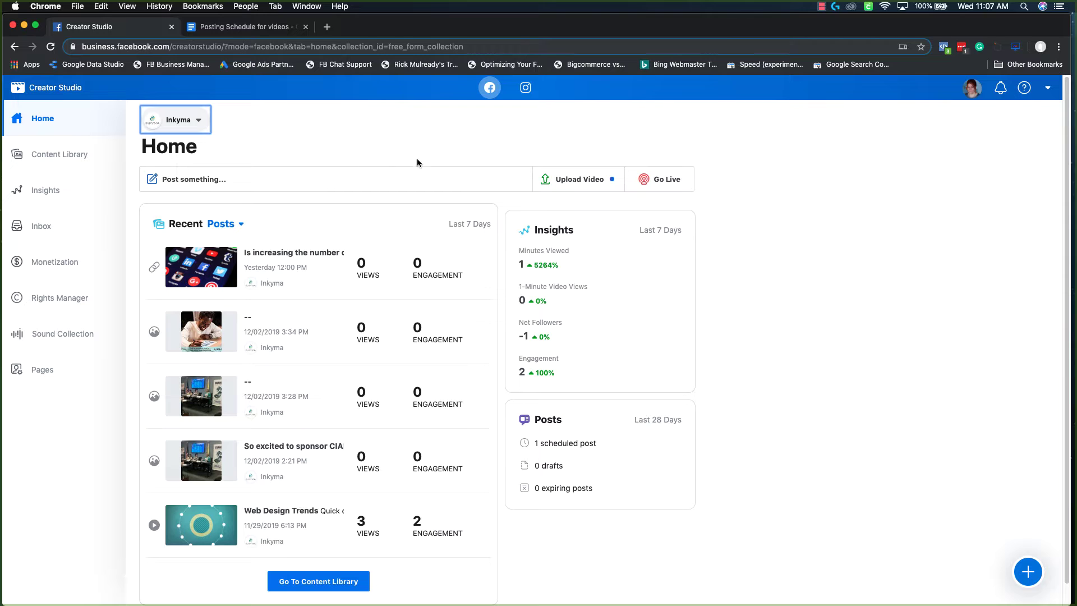
Step: Check the posting schedule, then start a blank Create Post for the Inkyma page
left_click(234, 33)
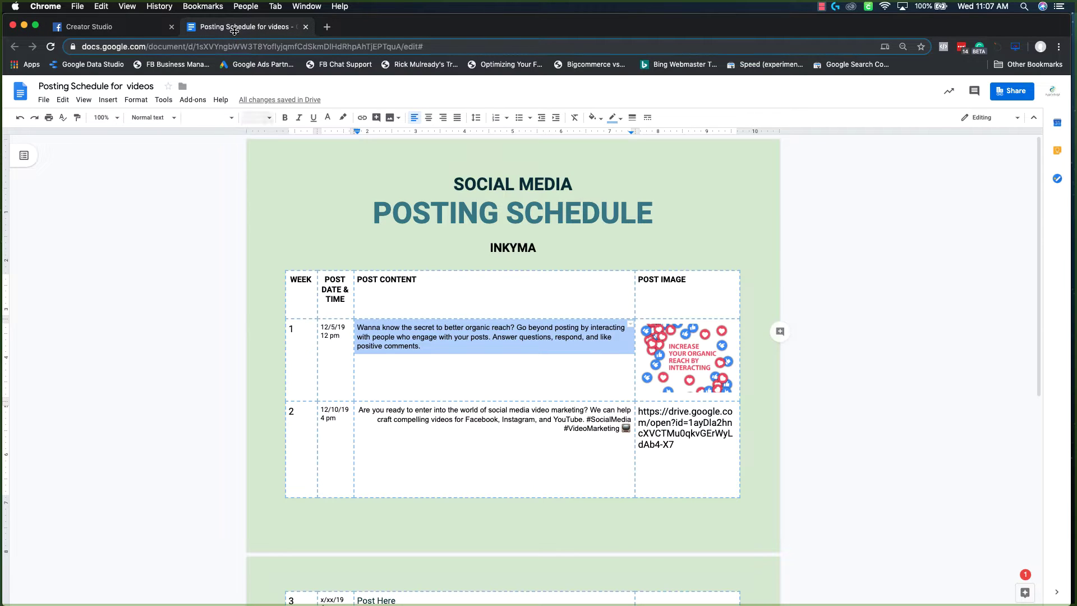
left_click(393, 355)
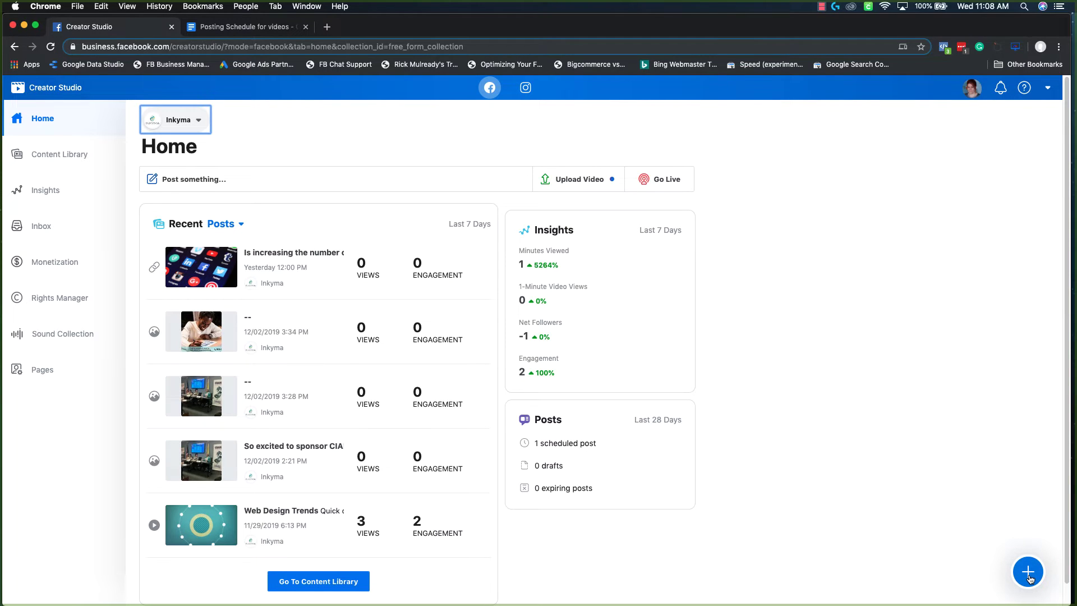
left_click(1030, 577)
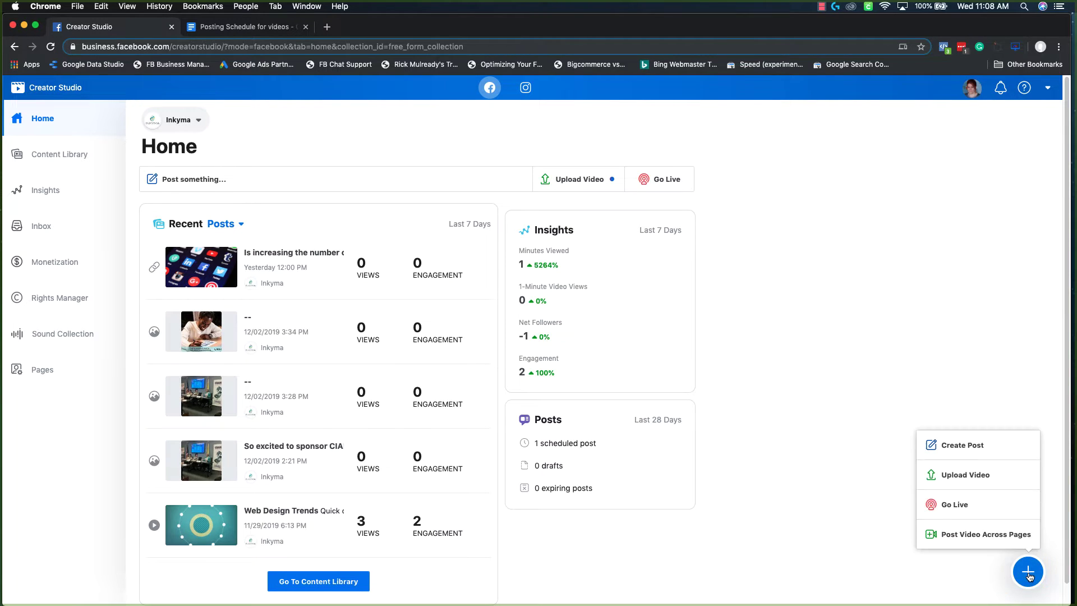
left_click(967, 450)
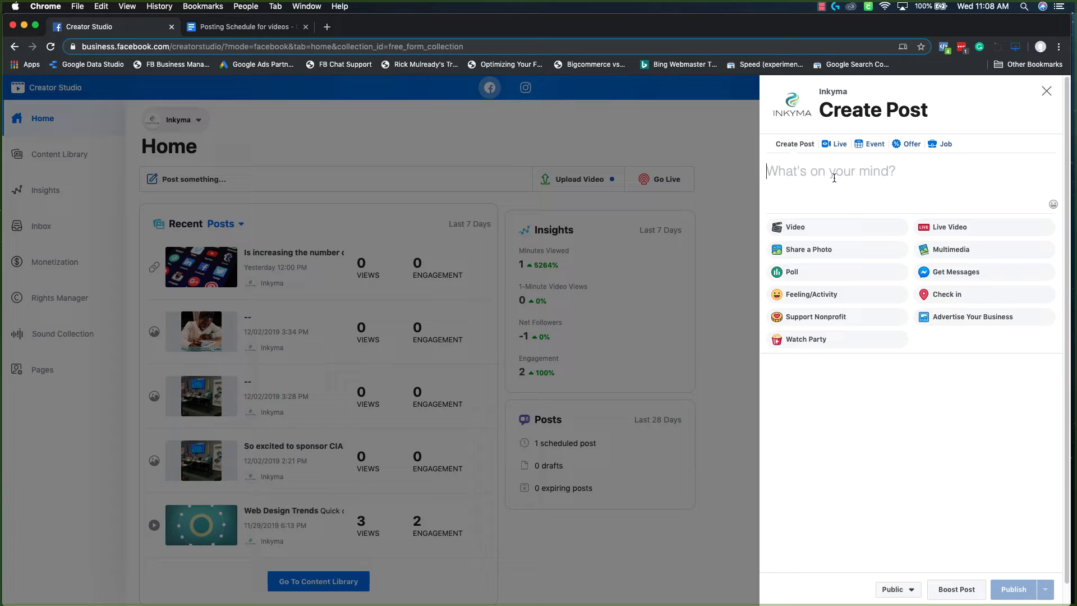
Step: Copy the week 2 Post Content text from the schedule and return to Creator Studio
left_click(232, 31)
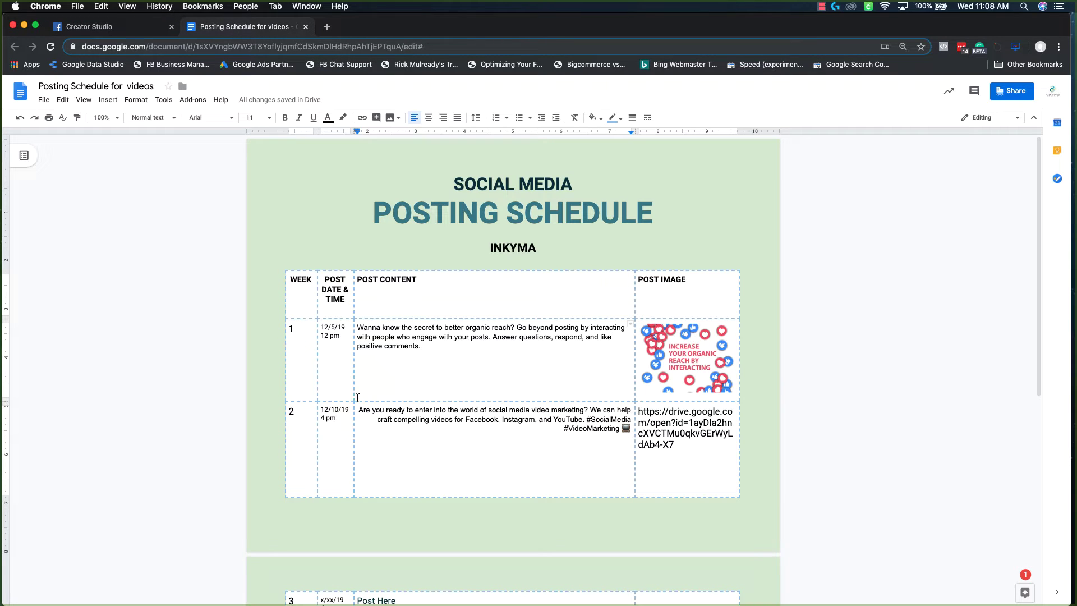
left_click_drag(359, 411, 631, 433)
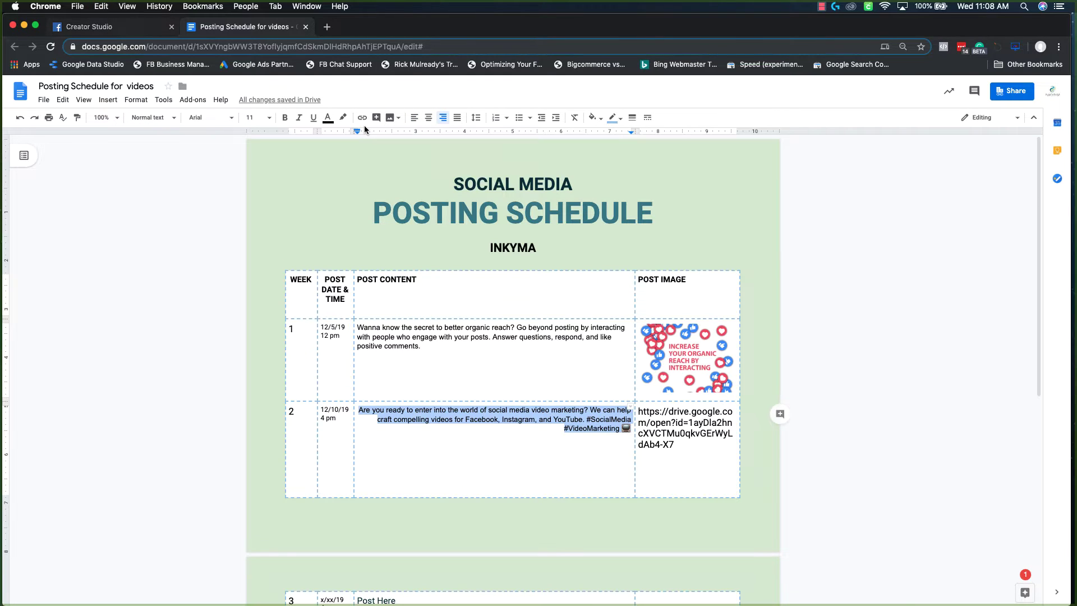
left_click(124, 33)
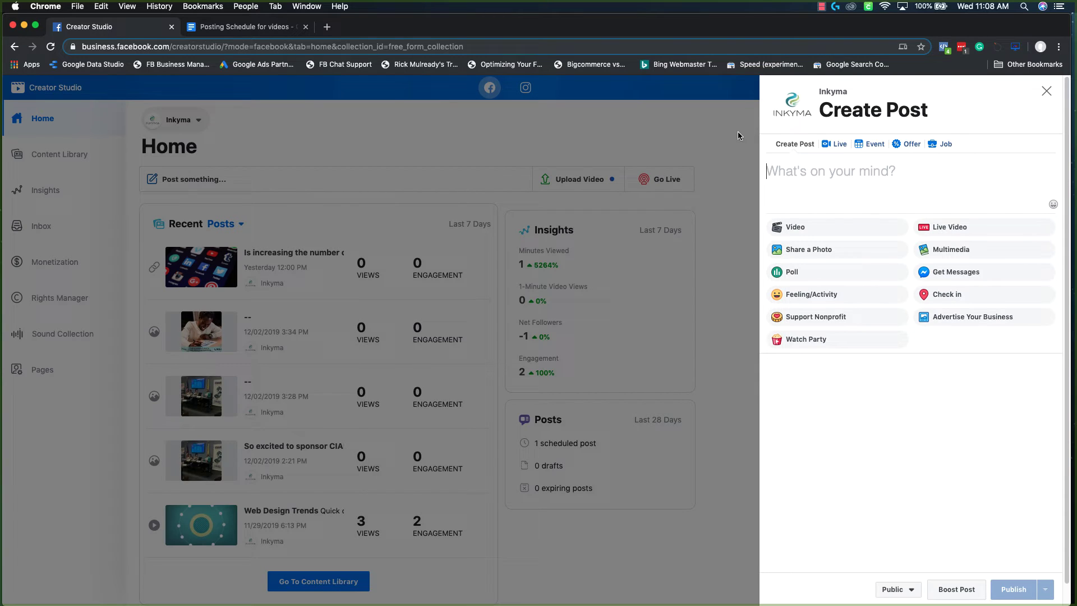
Step: Paste the week 2 caption into the post and attach cta-video-for-social.mp4 from Downloads
left_click(797, 169)
type("Are you ready to enter into the world of social media video marketing? We can help craft compelling videos for Facebook, Instagram, and YouTube. #SocialMedia #VideoMarketing 📹")
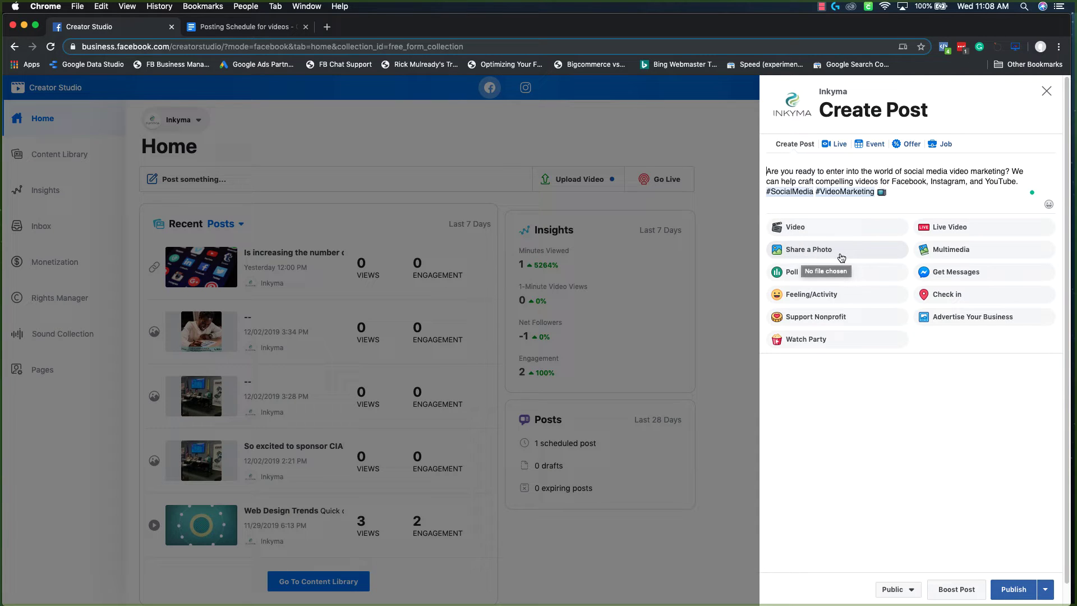
left_click(799, 229)
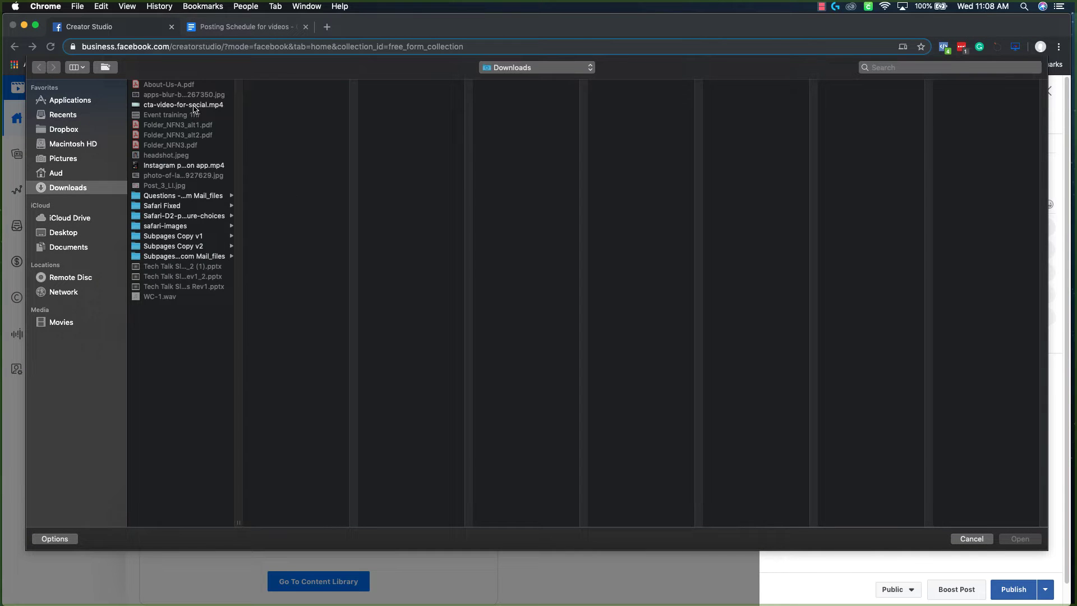
left_click(194, 105)
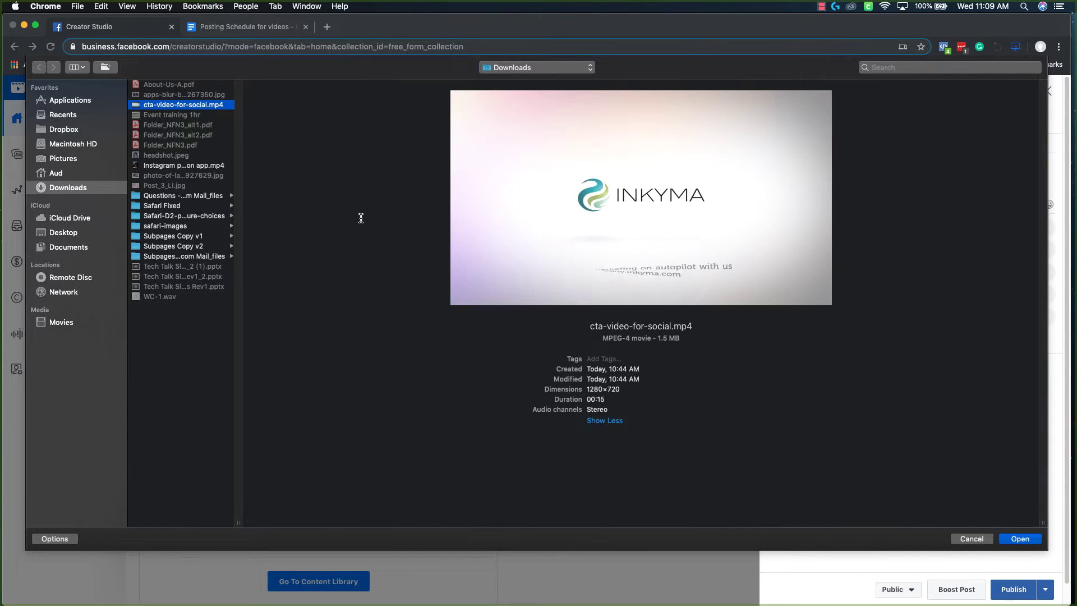
left_click(1022, 539)
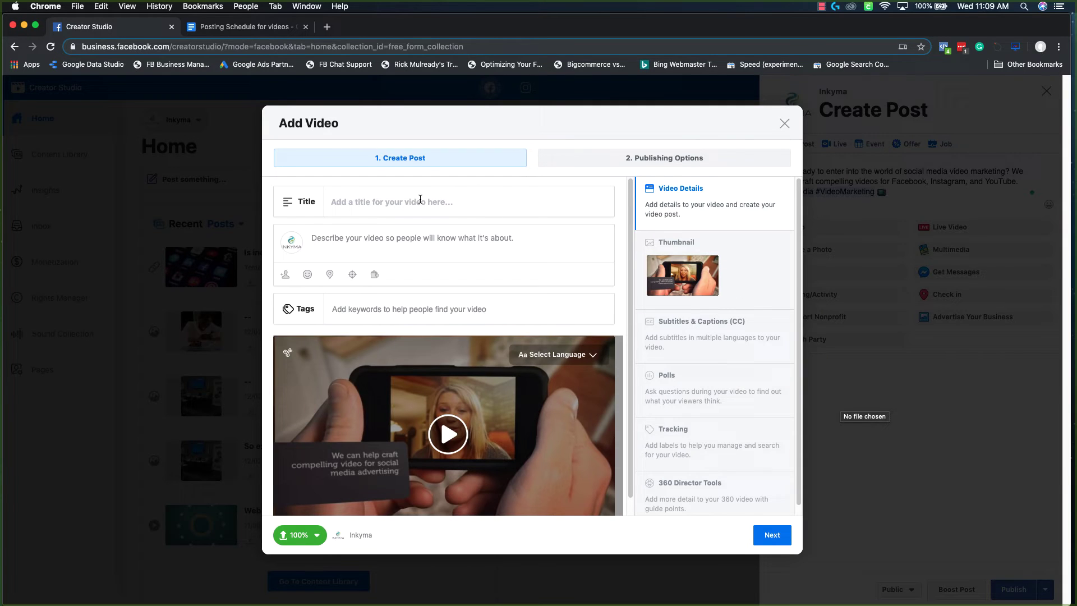
Step: Title the video 'Video Marketing' with description 'Video Marketing to Support your business'
left_click(420, 199)
type("Video Marketing")
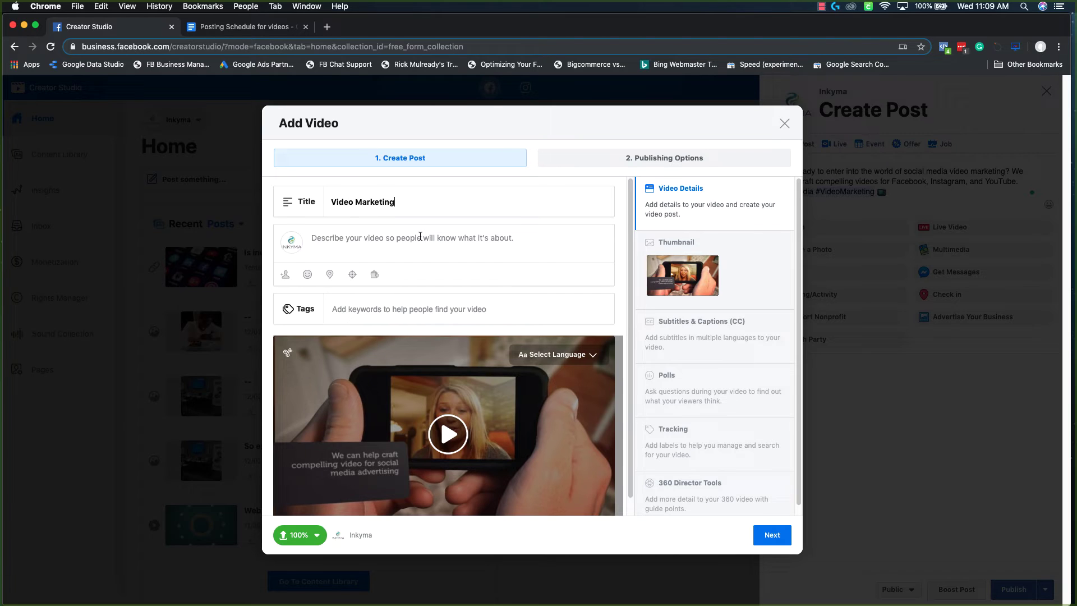
left_click(430, 243)
type("Video Marketin")
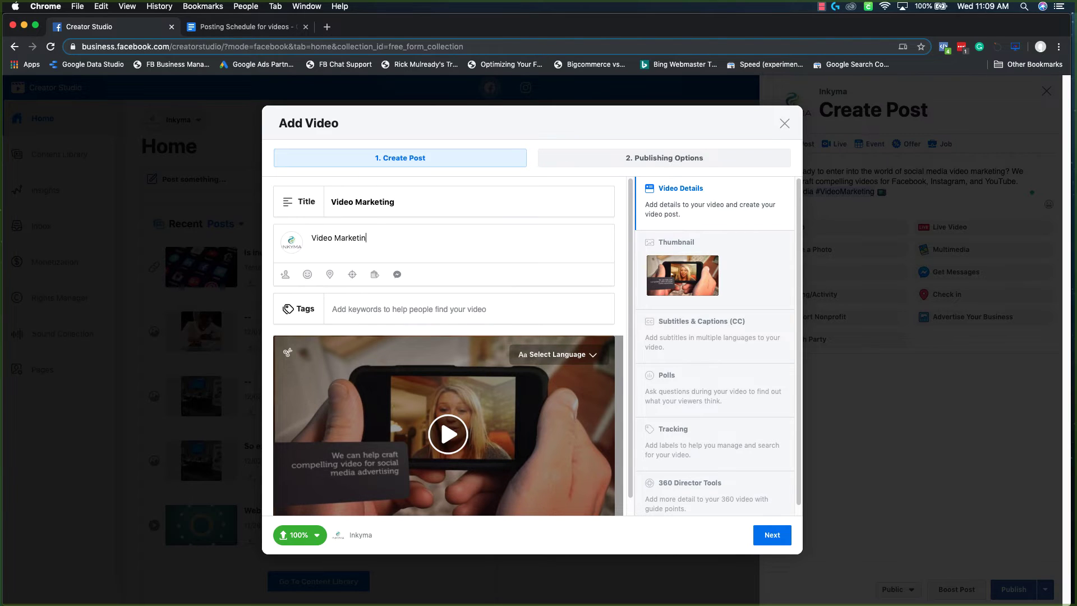
type("g to Support your usiness")
key("BackSpace")
key("BackSpace")
key("BackSpace")
key("BackSpace")
key("BackSpace")
key("BackSpace")
key("BackSpace")
type("business")
Step: Tag the video with Social Media and a new tag, marketing
left_click(404, 309)
type("social")
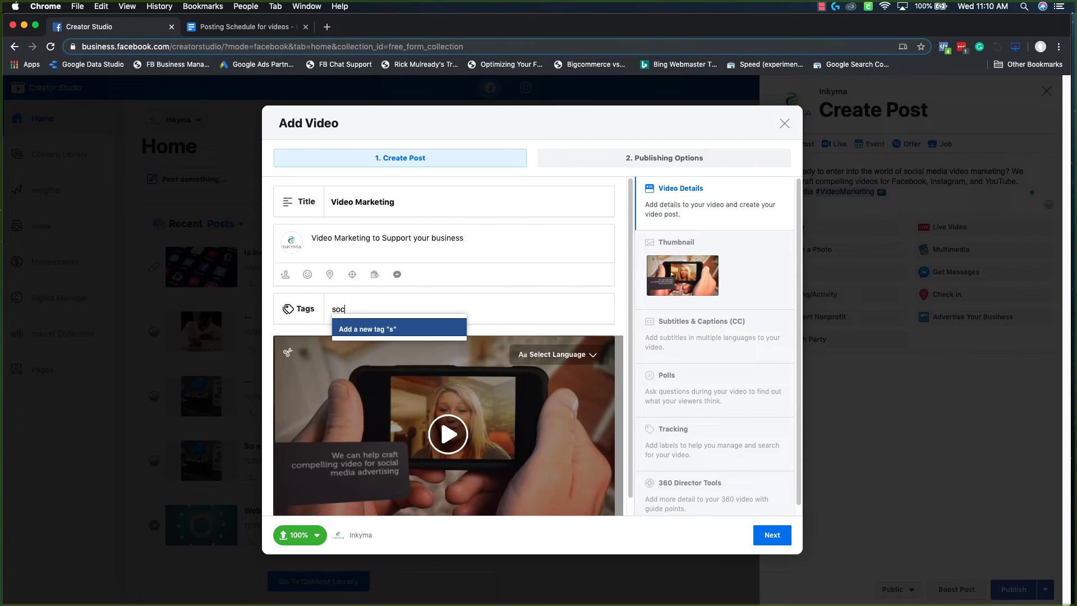
left_click(368, 348)
type("marketing")
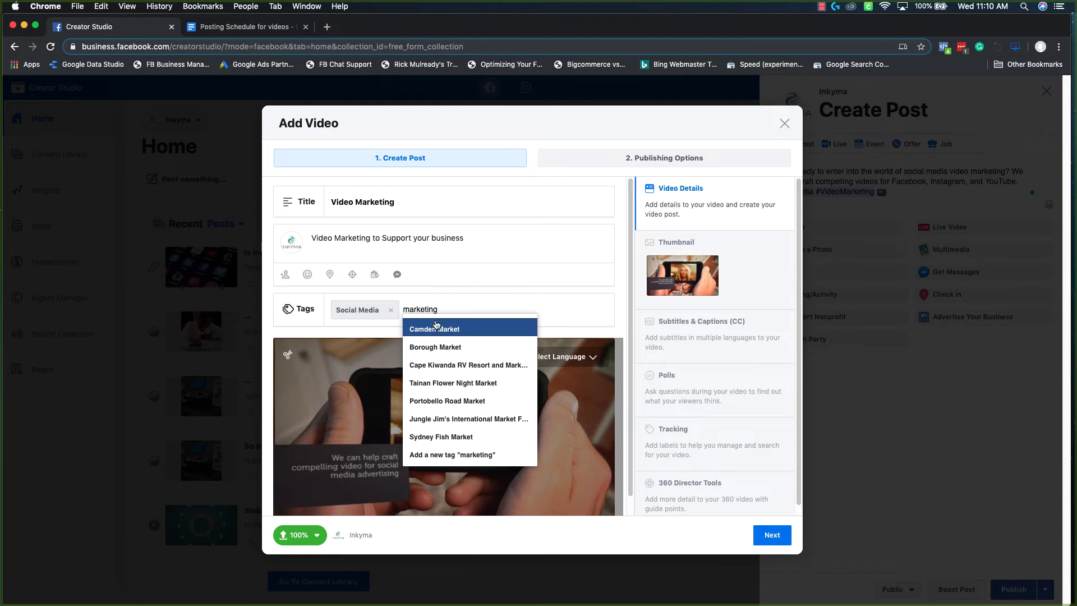
left_click(461, 454)
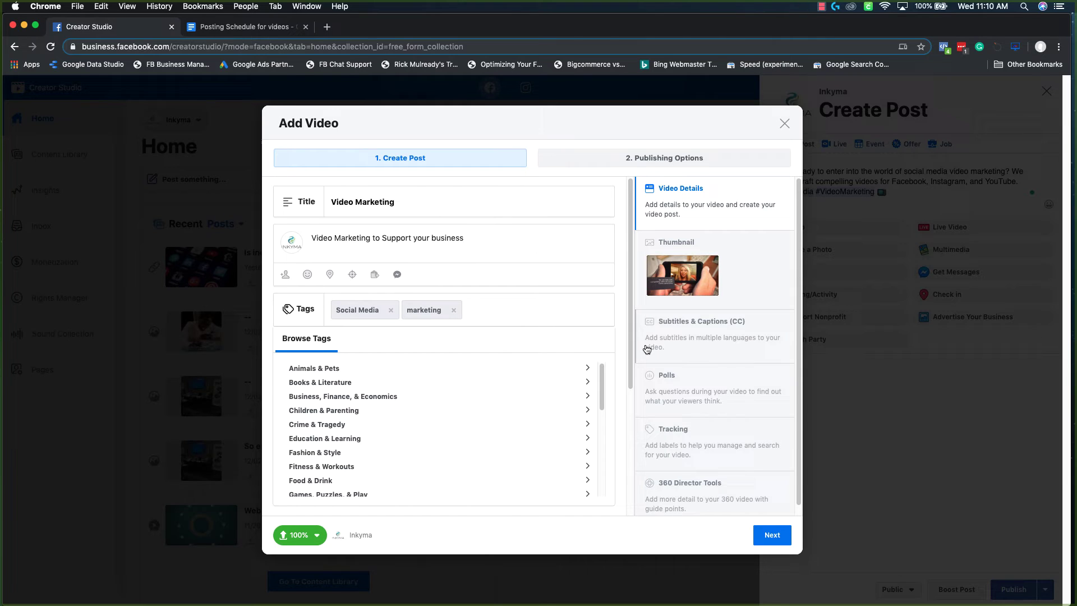
Step: In Publishing Options, schedule the video for December 10, 2019 at 4:00 PM
left_click(774, 536)
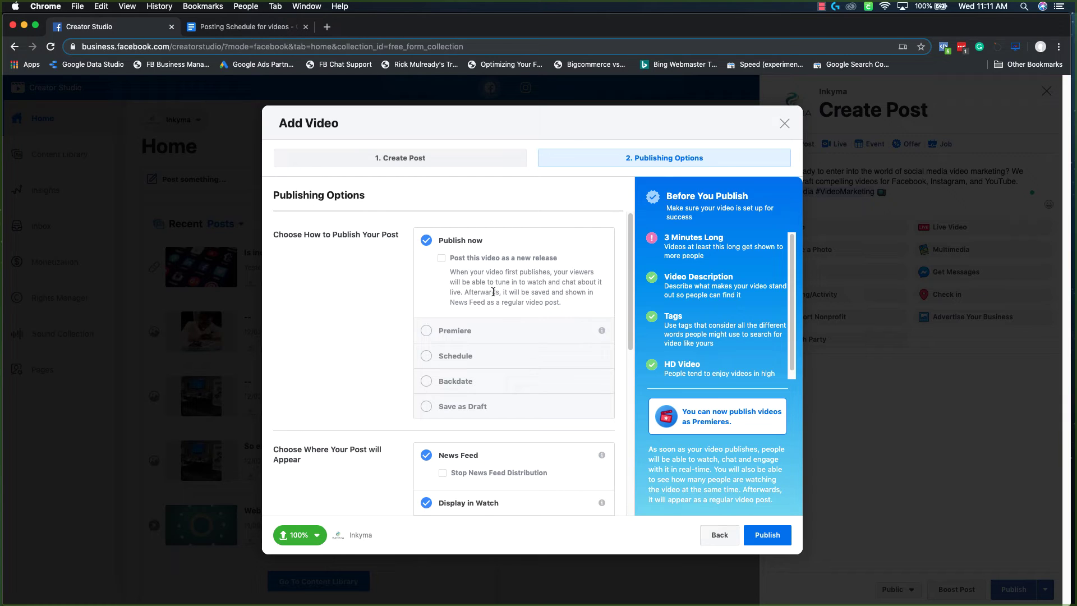
left_click(427, 356)
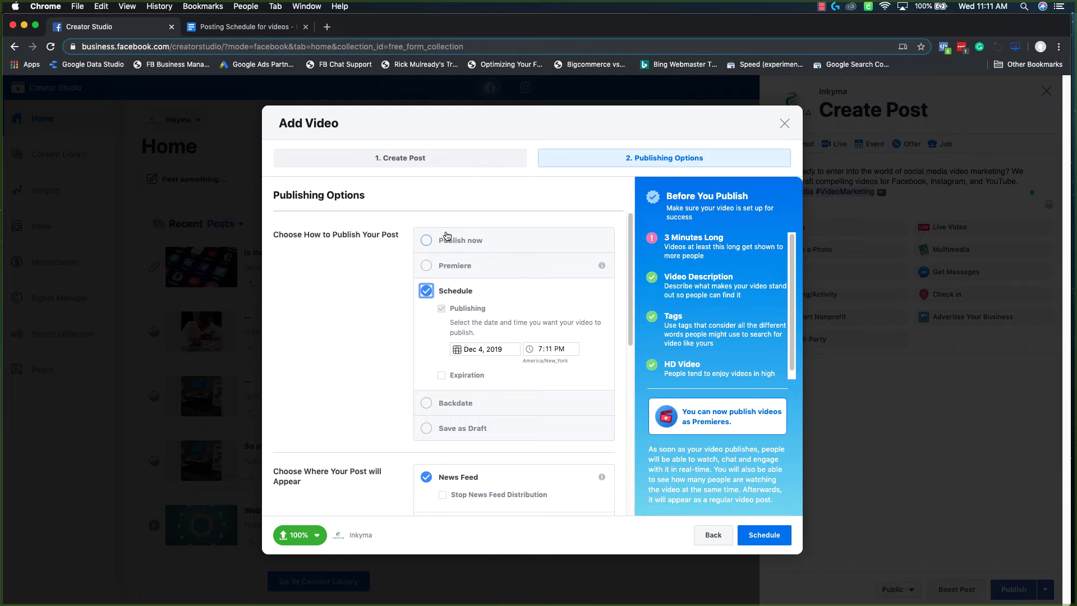
left_click(481, 349)
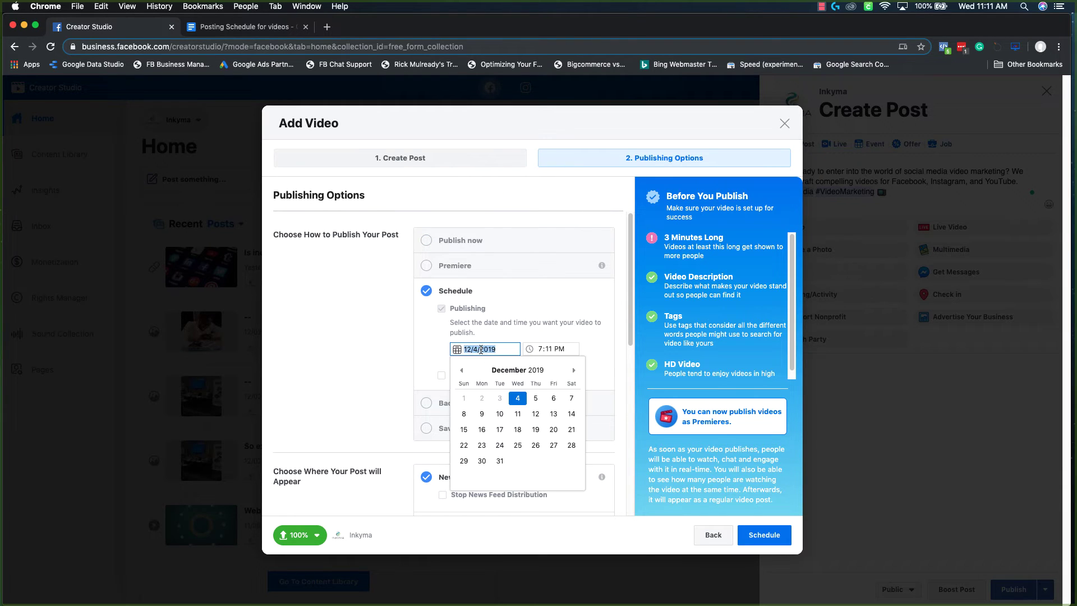
left_click(498, 415)
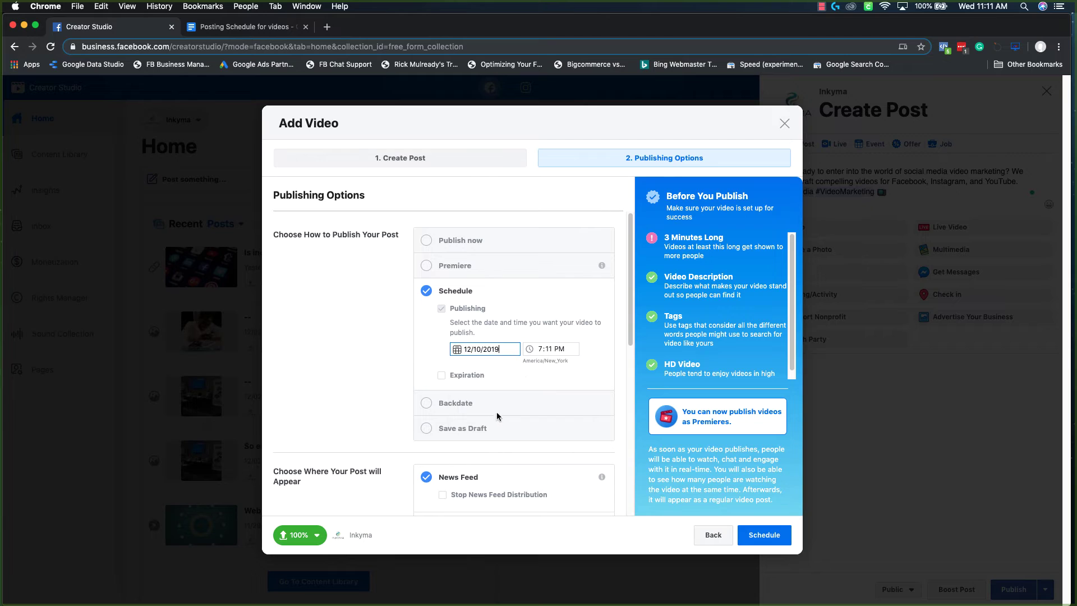
left_click(543, 350)
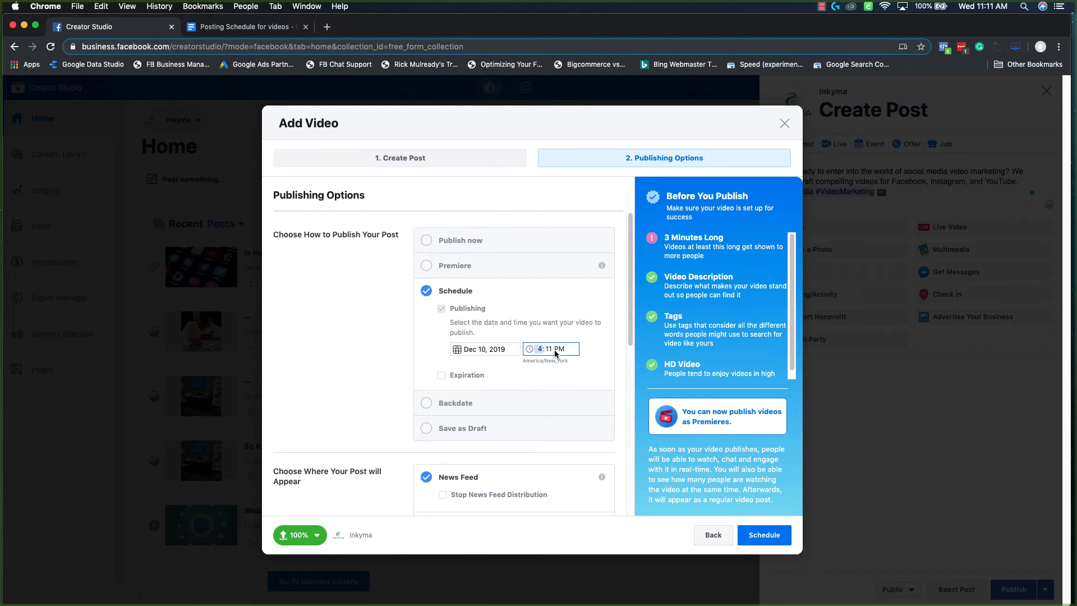
type("4:00")
left_click(574, 370)
left_click(774, 536)
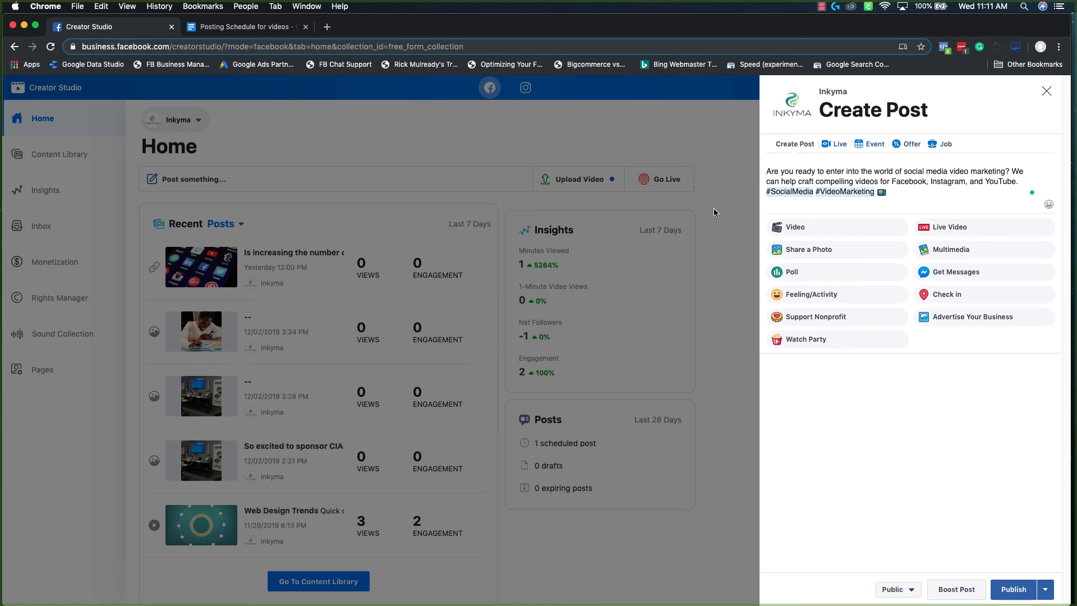
Step: Schedule the caption post for 12/10/2019, setting the hour, minutes and AM/PM of the time
left_click(1045, 589)
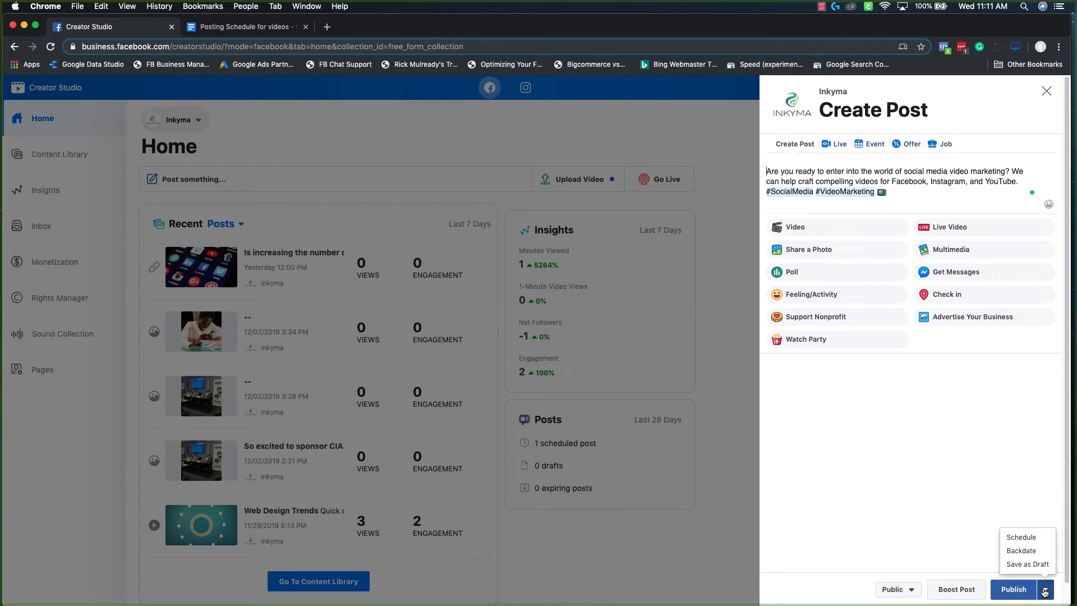
left_click(1026, 539)
left_click(444, 335)
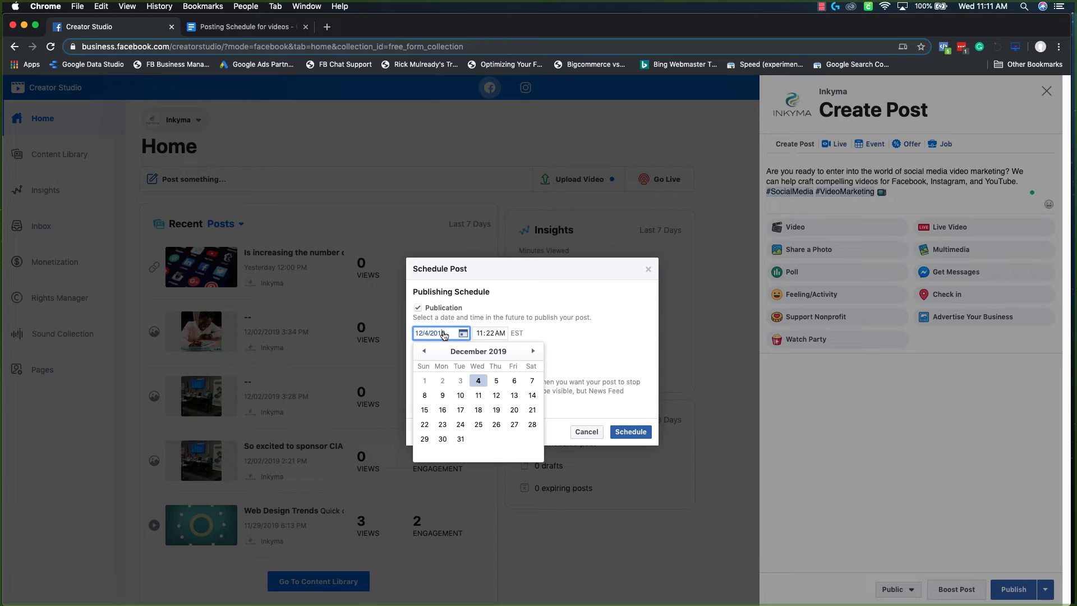
left_click(460, 394)
left_click(490, 336)
left_click(477, 335)
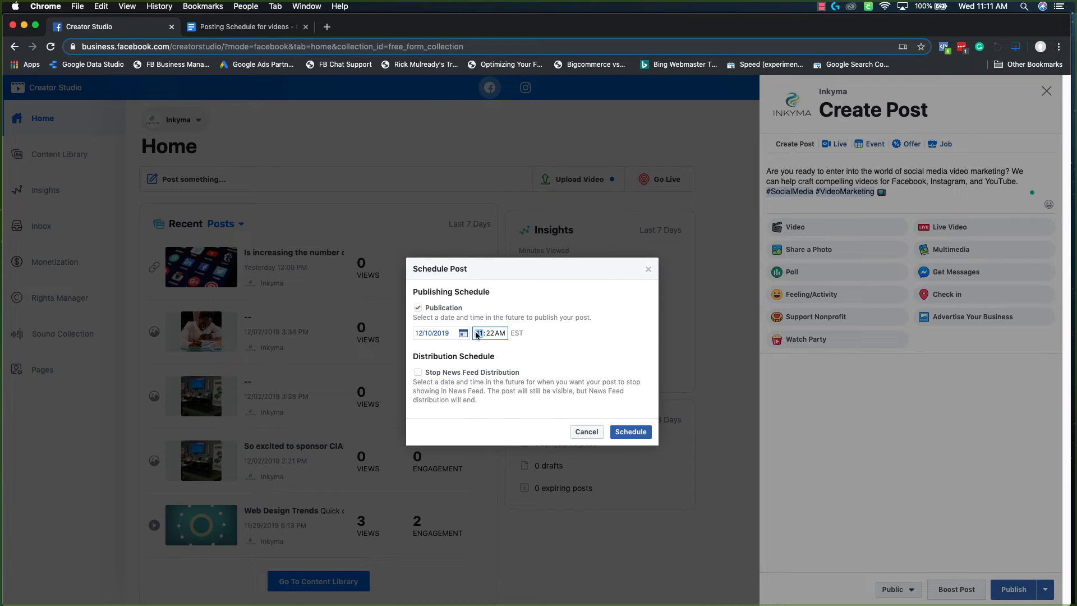
left_click(490, 334)
left_click(500, 334)
left_click(623, 432)
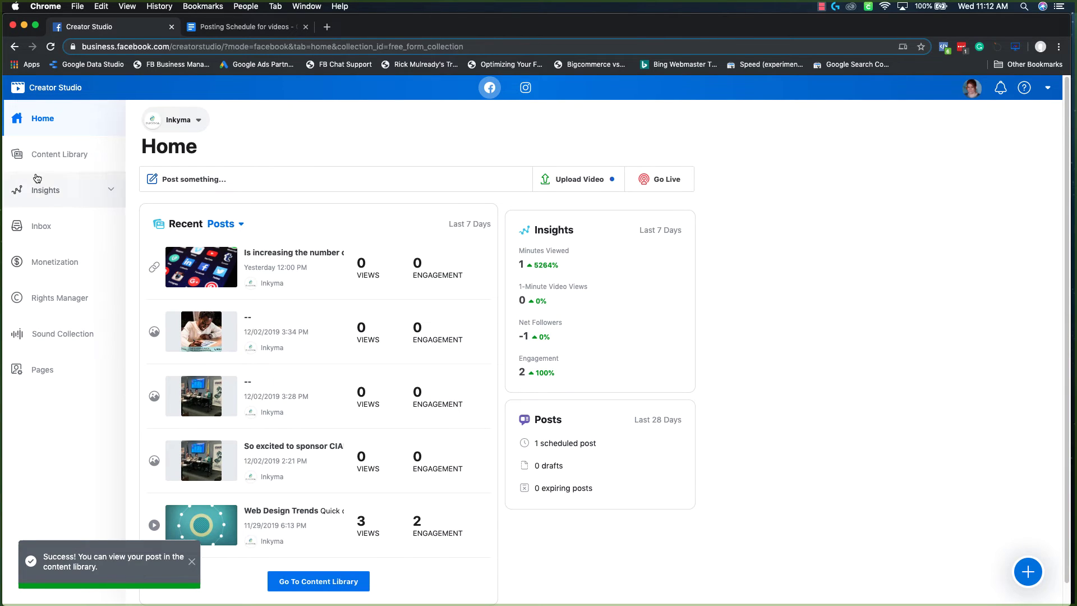
Step: Verify the scheduled video in the Content Library, then switch to the Instagram content library
left_click(62, 159)
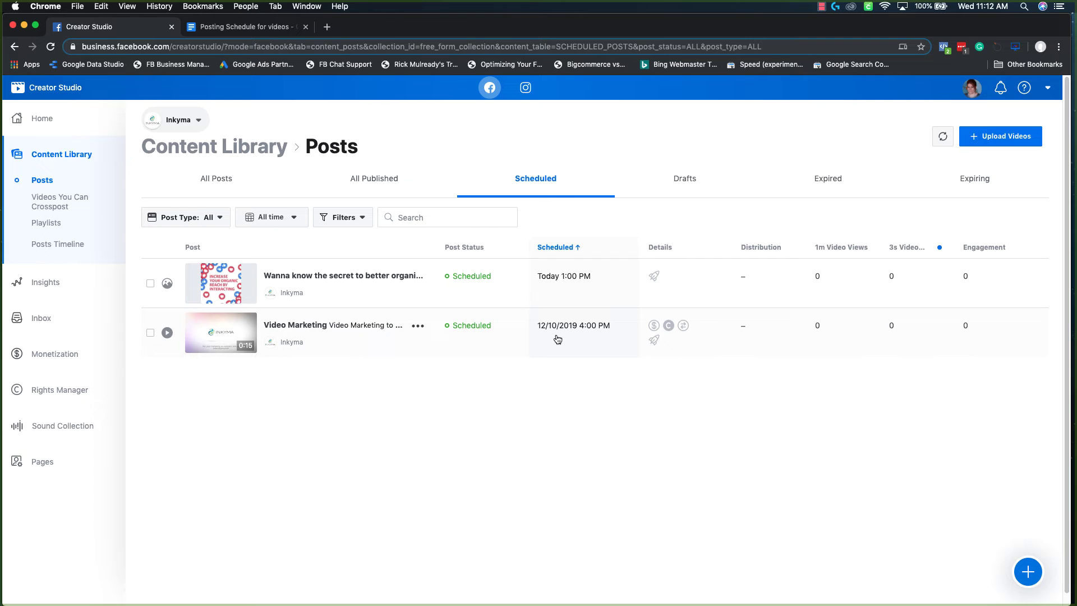
mouse_move(559, 333)
left_click(526, 88)
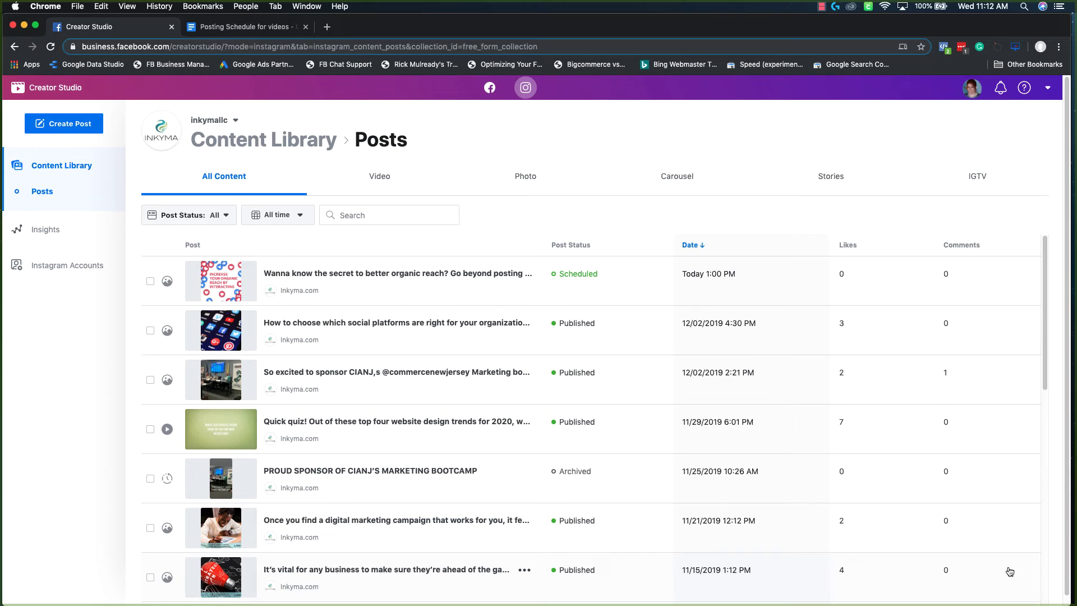
Step: Create a new Instagram Feed post holding the week 2 video-marketing caption
left_click(76, 125)
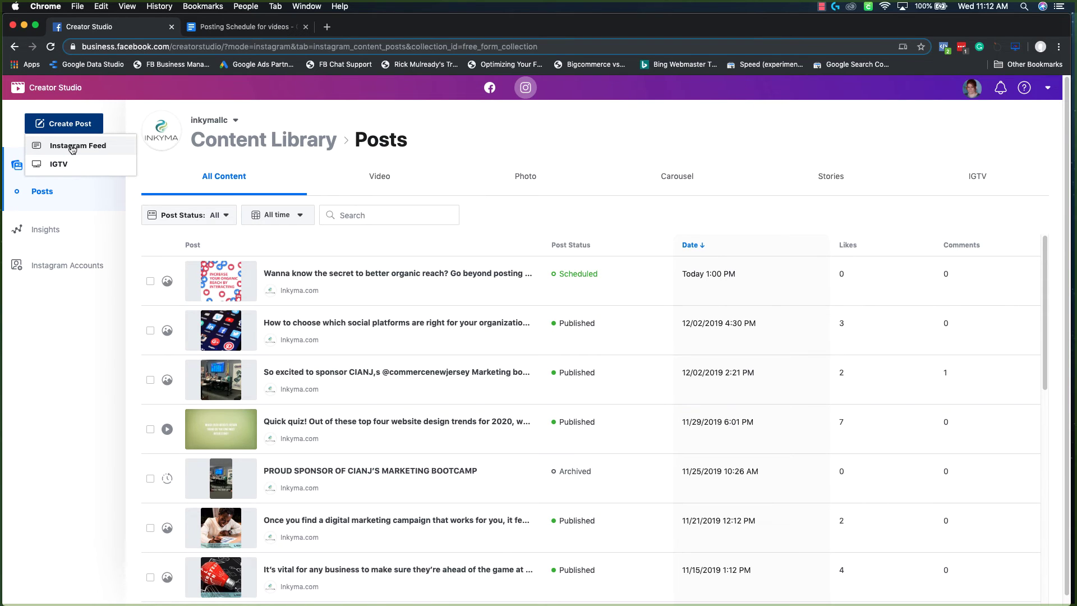
left_click(73, 147)
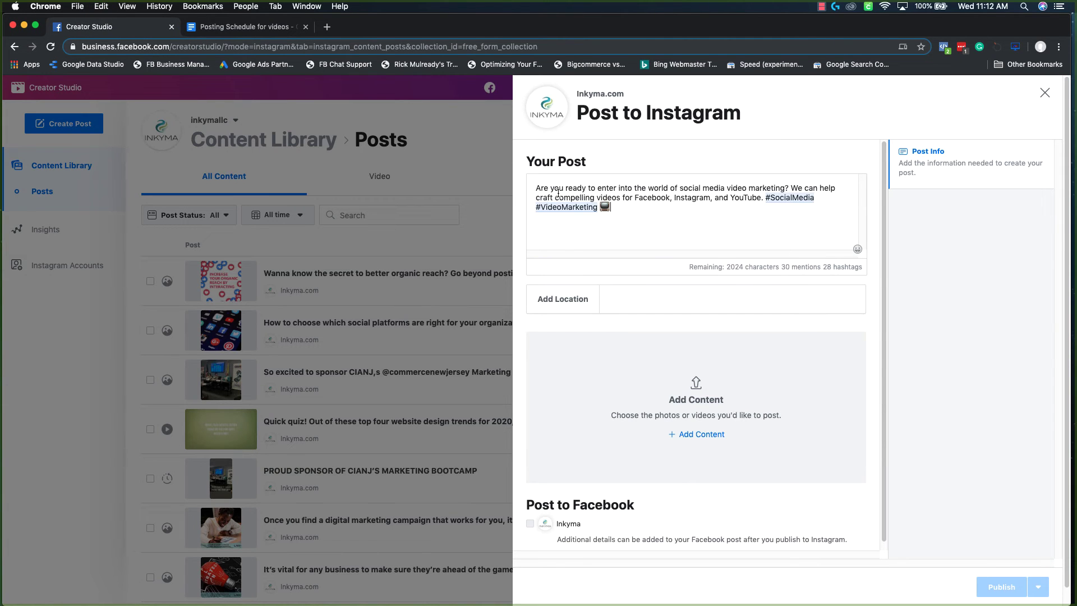
left_click(695, 437)
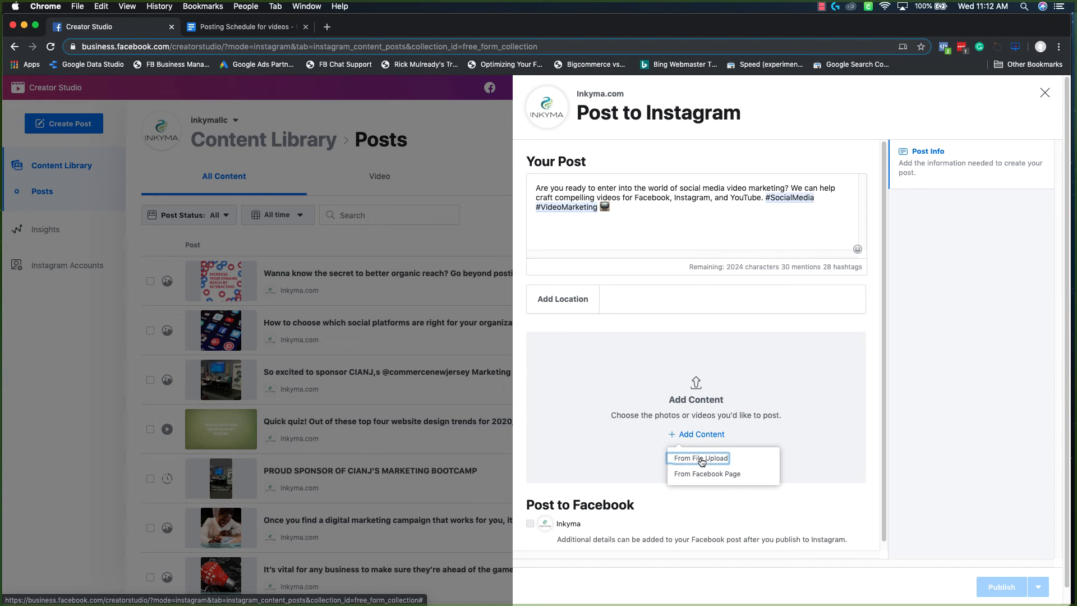
Step: Upload cta-video-for-social.mp4 from Downloads to the Instagram post
left_click(701, 459)
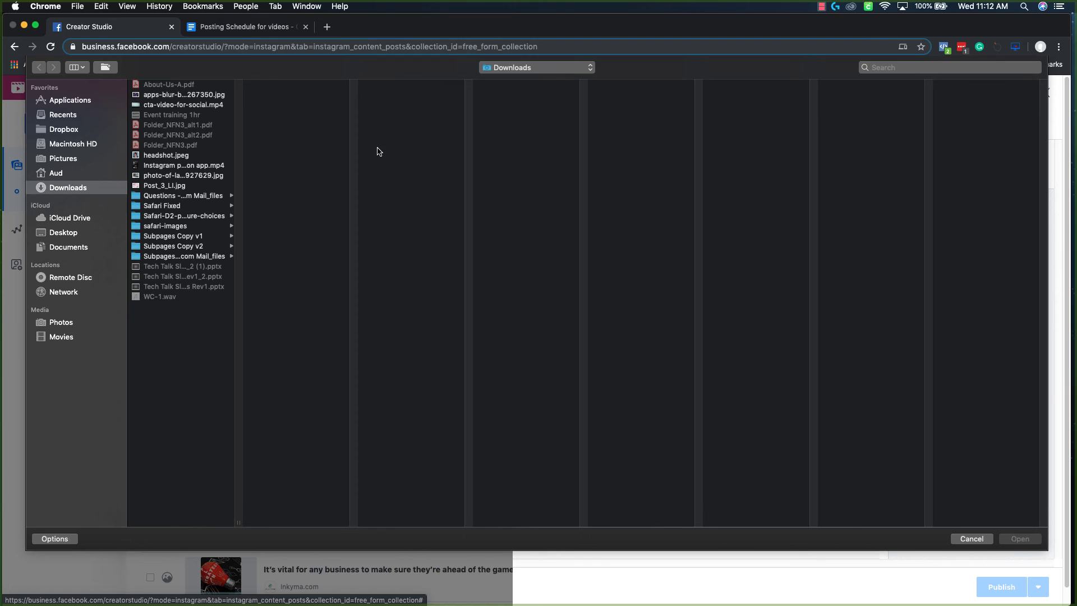
left_click(184, 105)
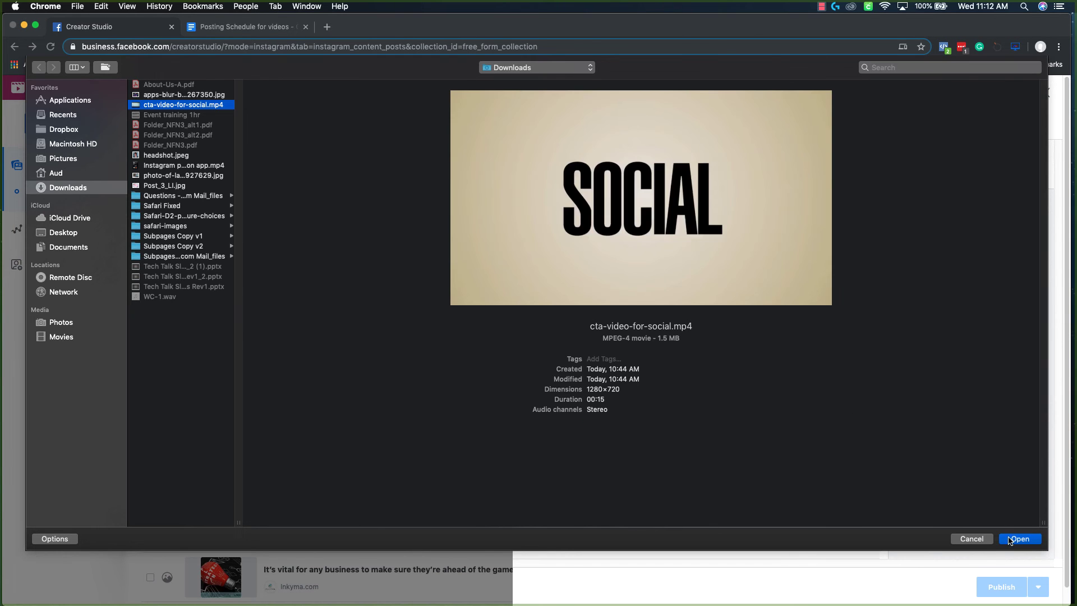
left_click(1010, 540)
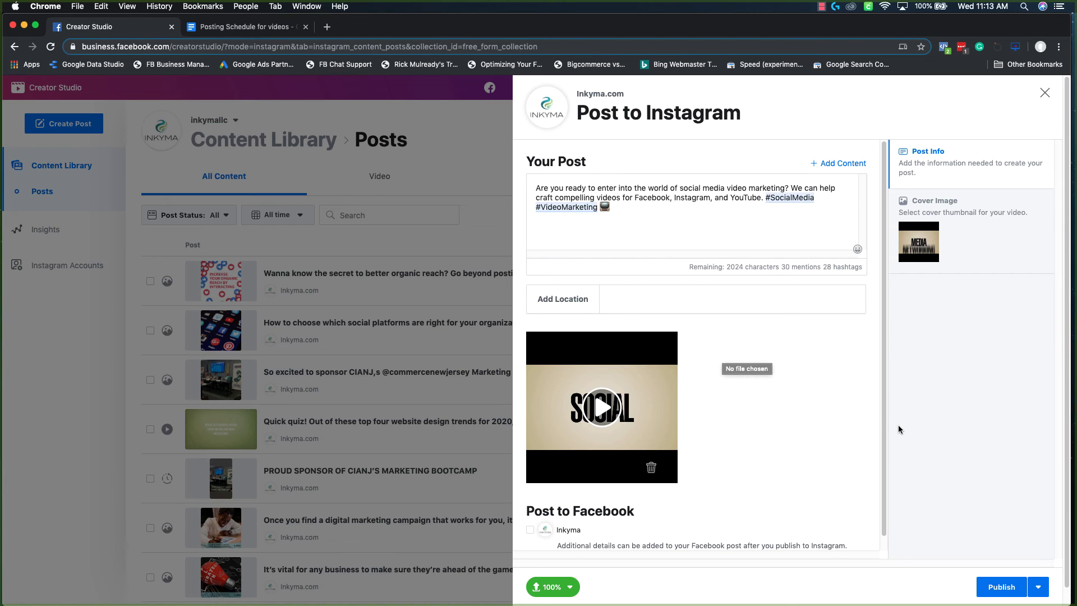
Step: Schedule the Instagram video post for Dec 10, 2019 at 4:00 PM
left_click(1038, 587)
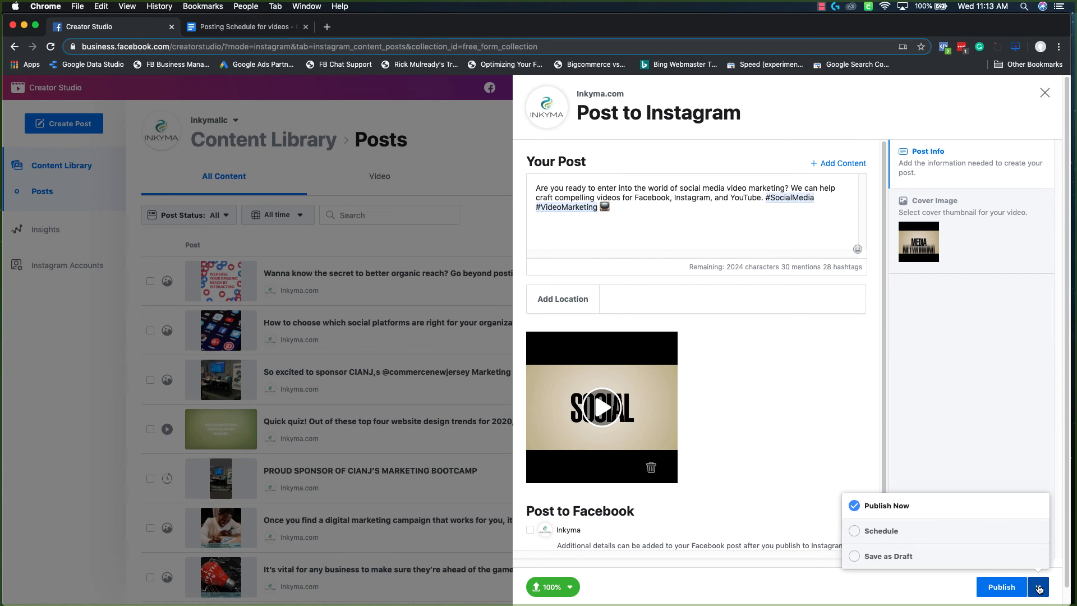
left_click(855, 531)
left_click(896, 519)
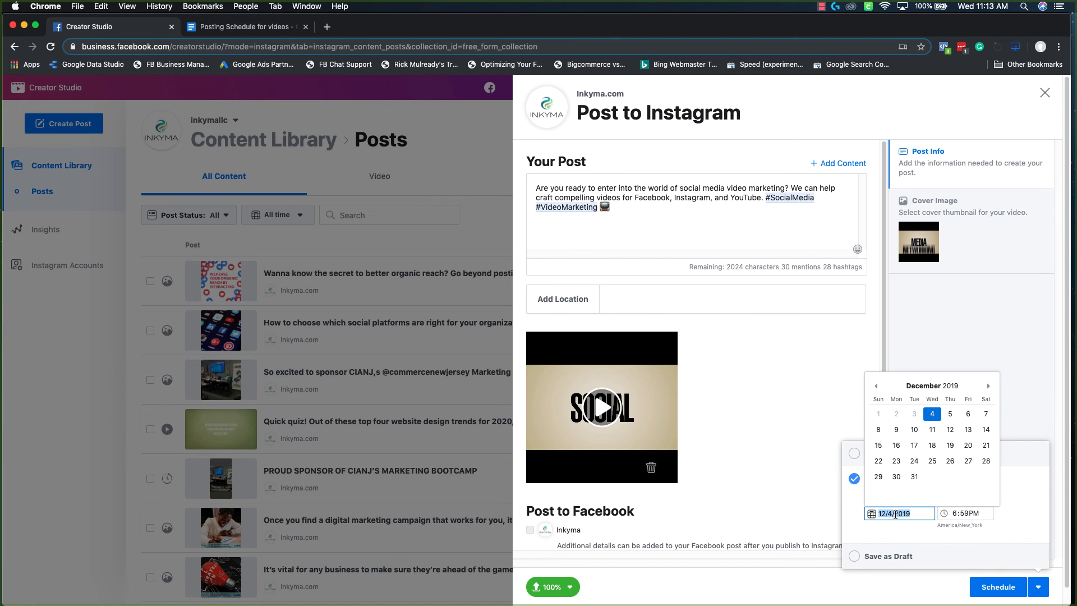
left_click(919, 431)
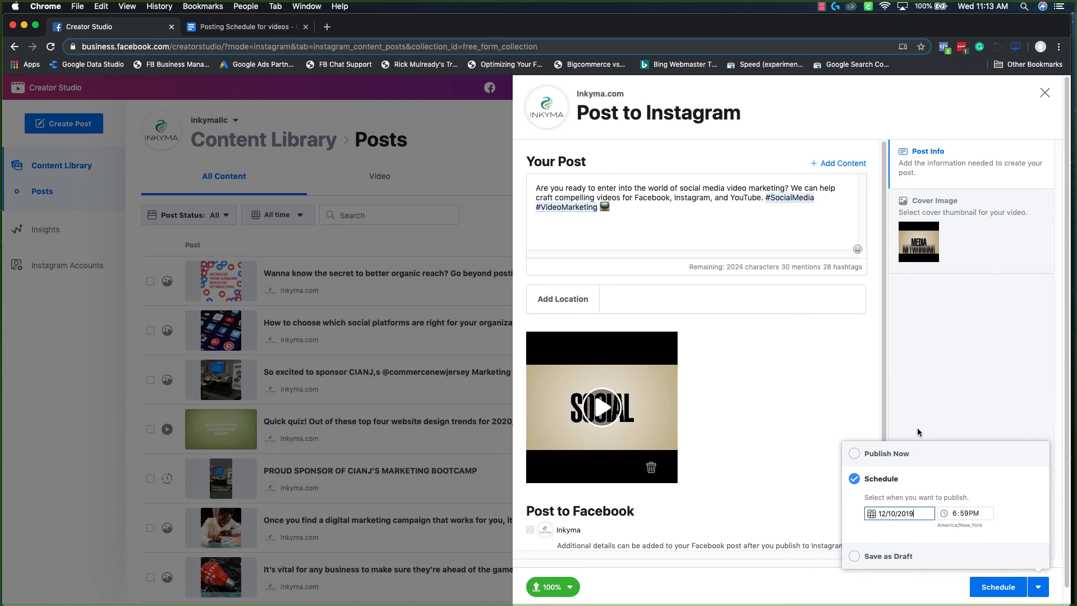
left_click(960, 514)
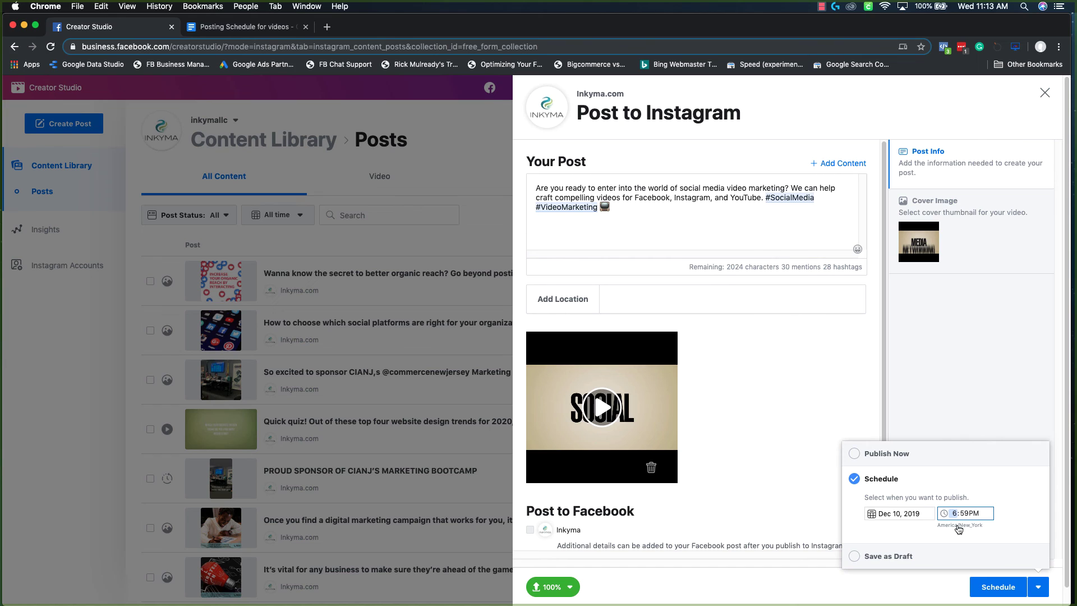
type("4")
left_click(998, 532)
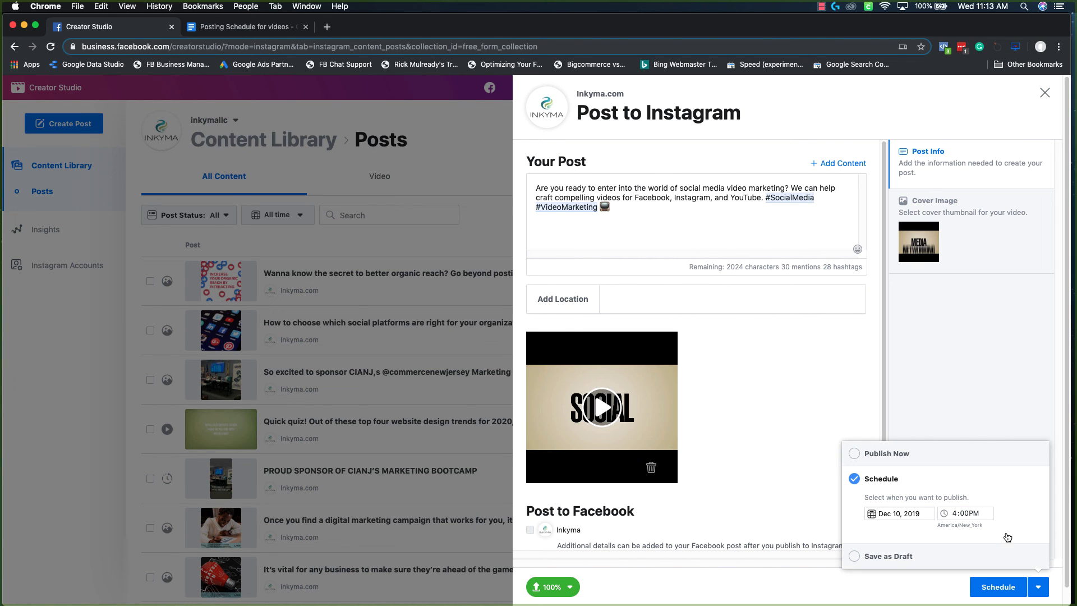
left_click(1011, 587)
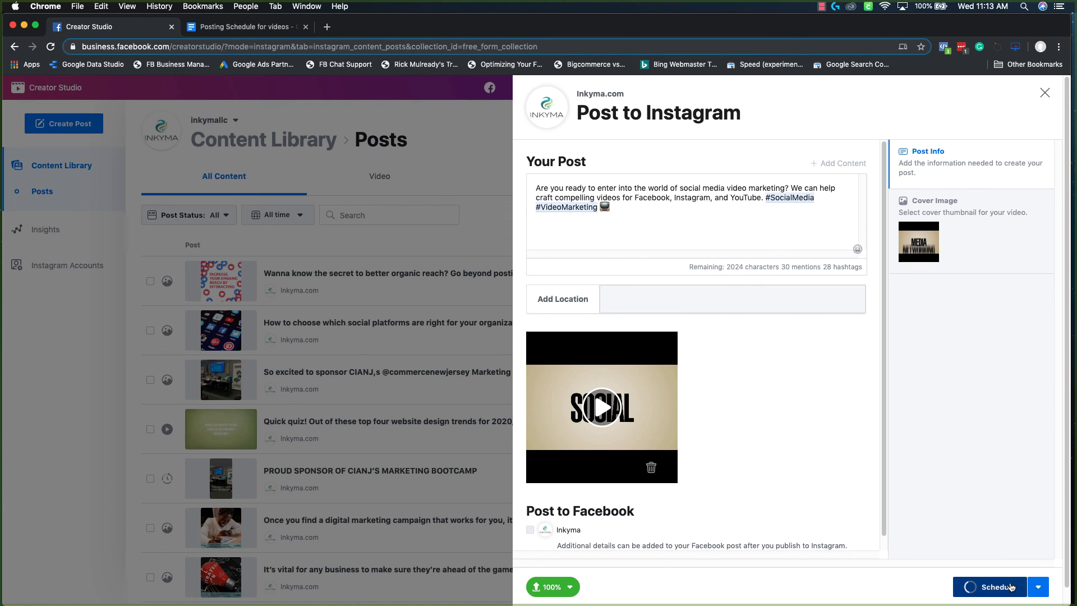